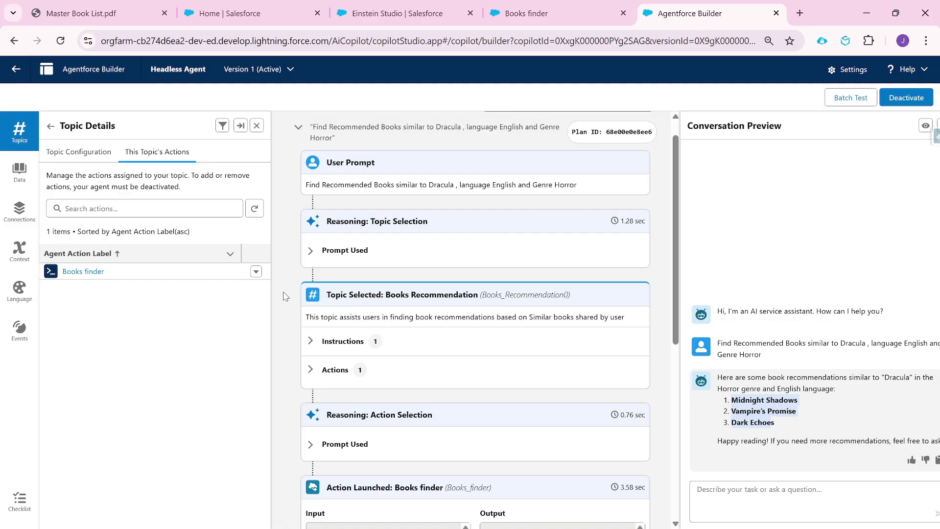
Open the Headless Agent's connection settings and locate the section for connection deployments.
click(20, 216)
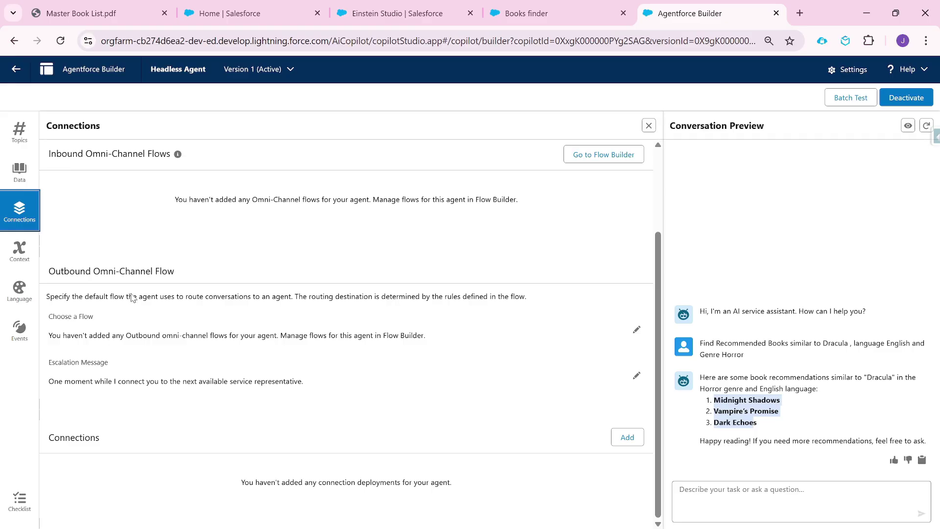
drag(112, 442, 50, 443)
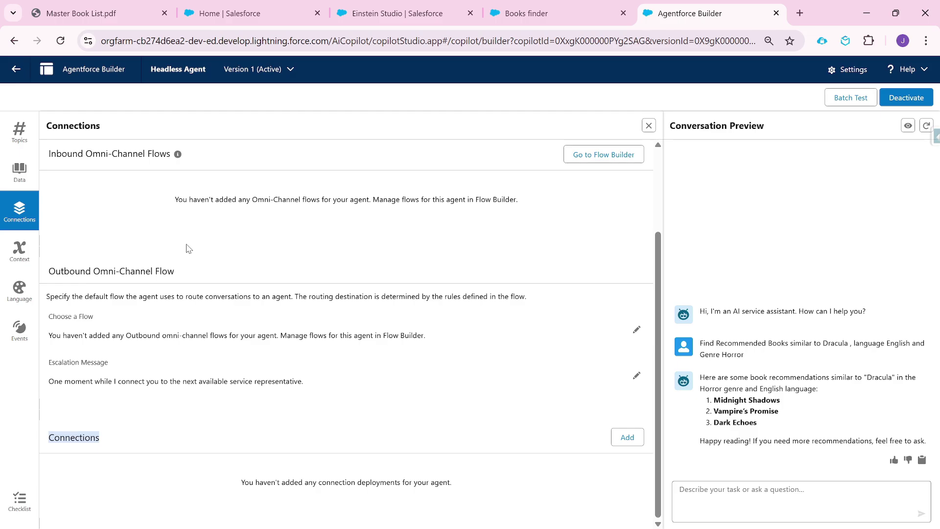
click(79, 437)
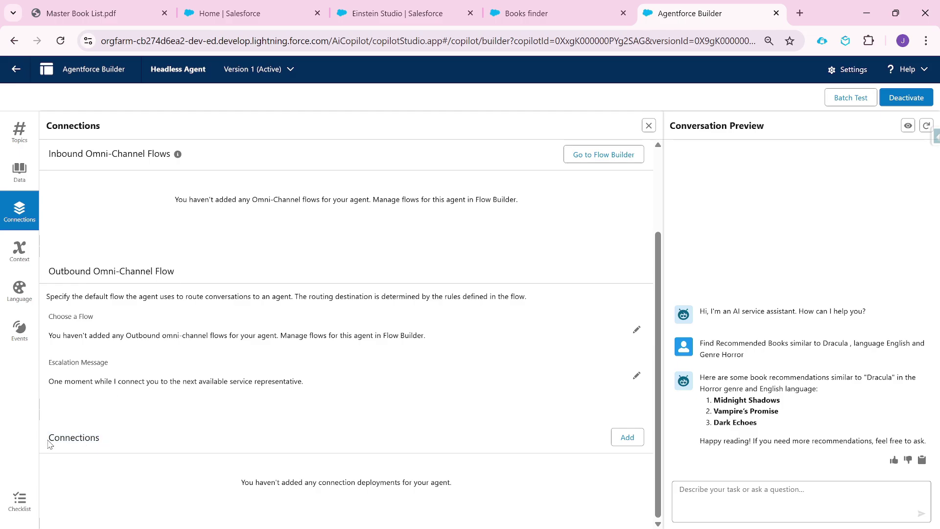
drag(49, 445, 208, 445)
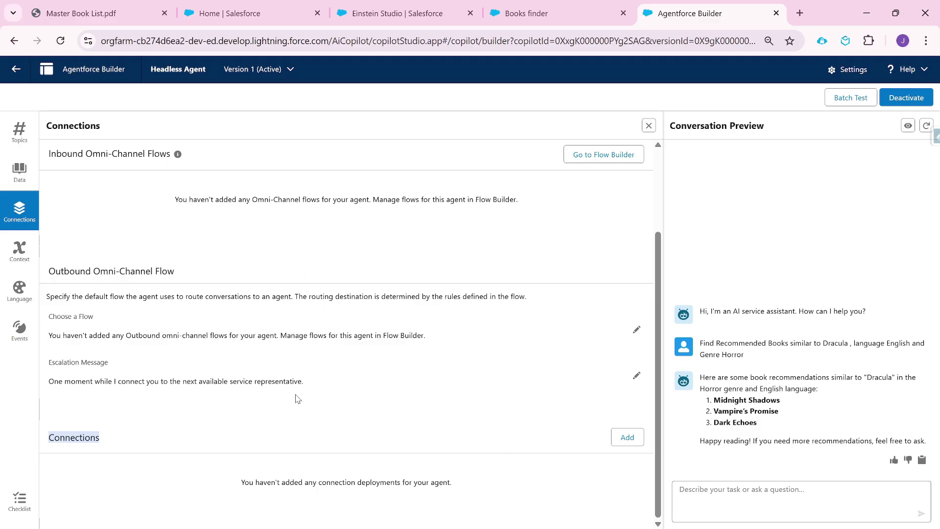
Start adding an external app with connection type API and go to the creation of a new connected app.
click(628, 437)
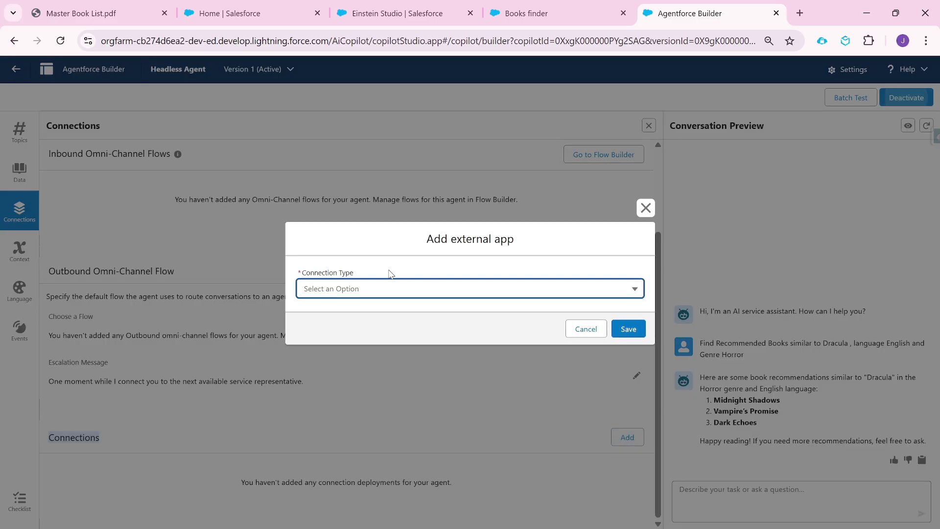
click(346, 289)
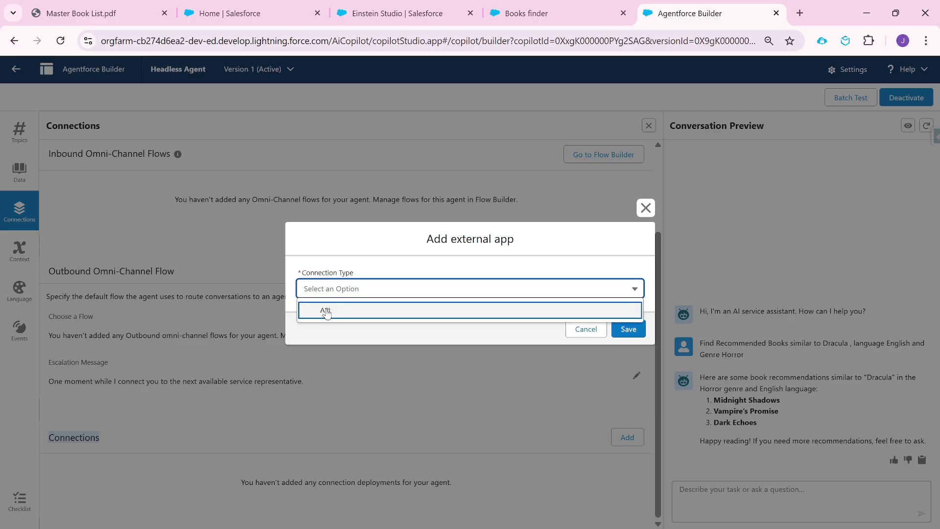
click(326, 312)
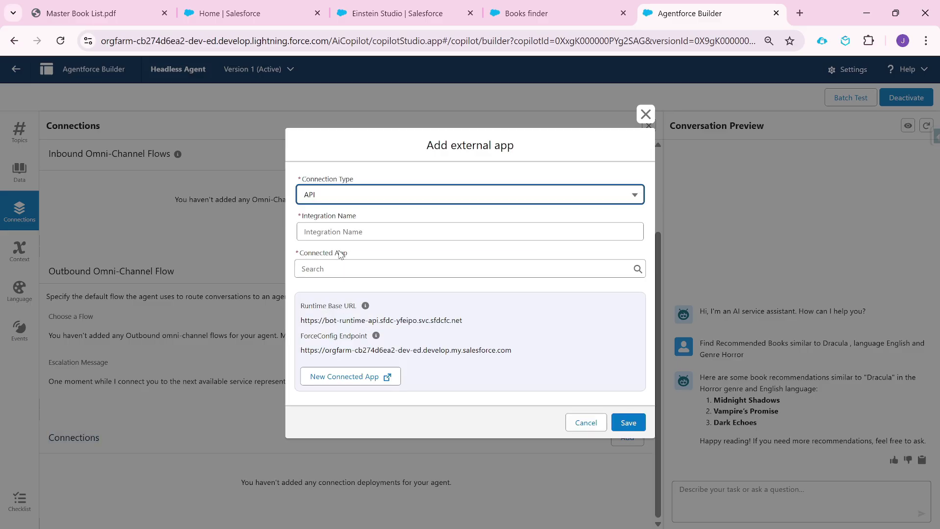
drag(349, 255, 292, 253)
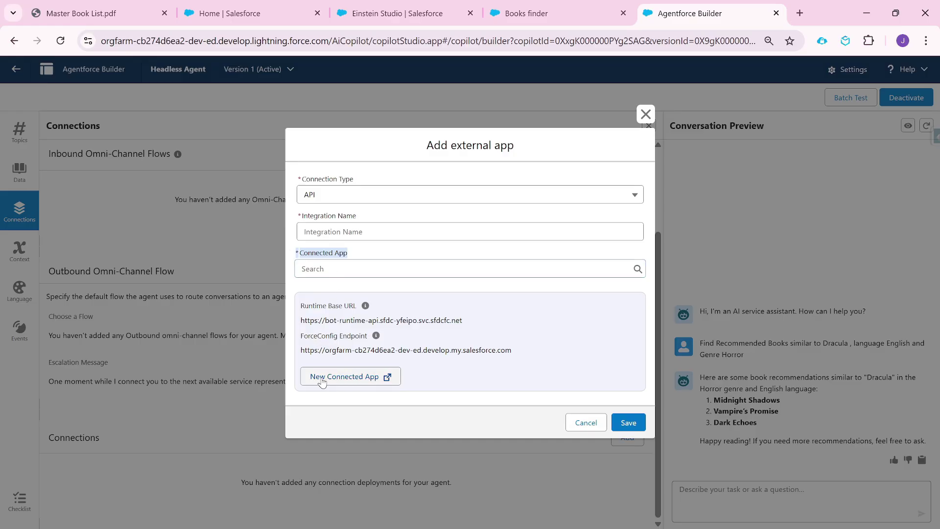
click(337, 381)
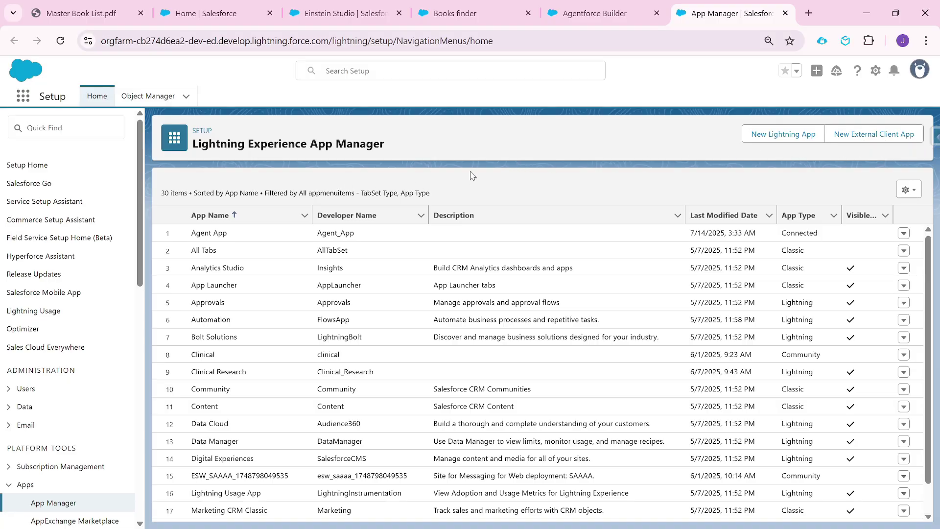
Find the External Client App settings in Setup and start a new connected app from there.
click(58, 134)
text(External)
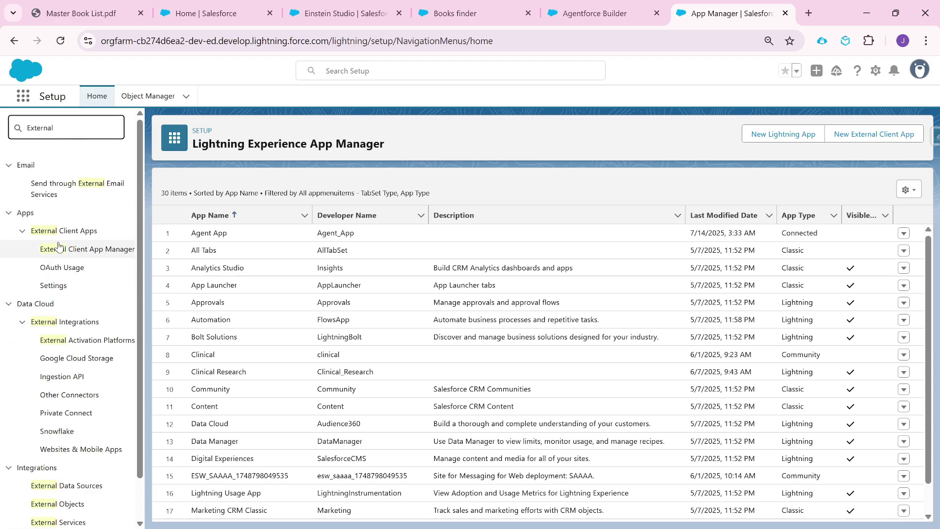
click(47, 289)
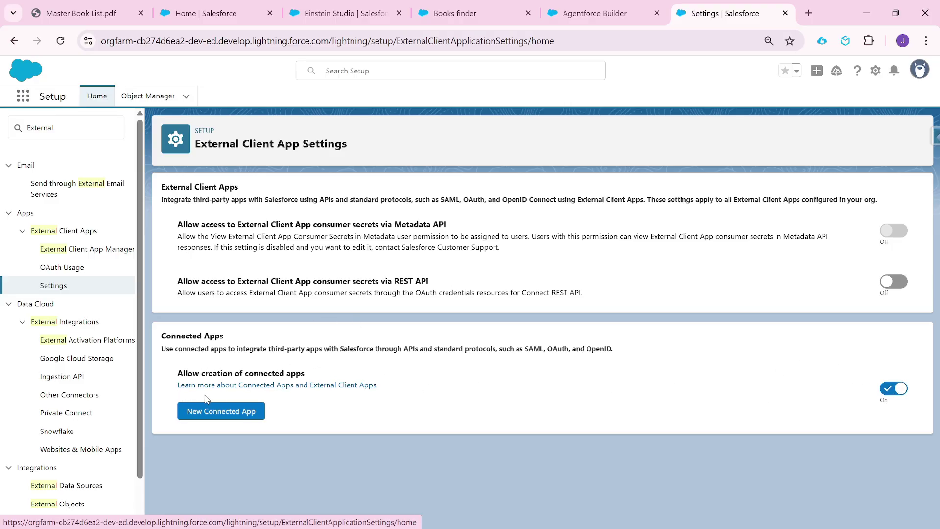
click(219, 415)
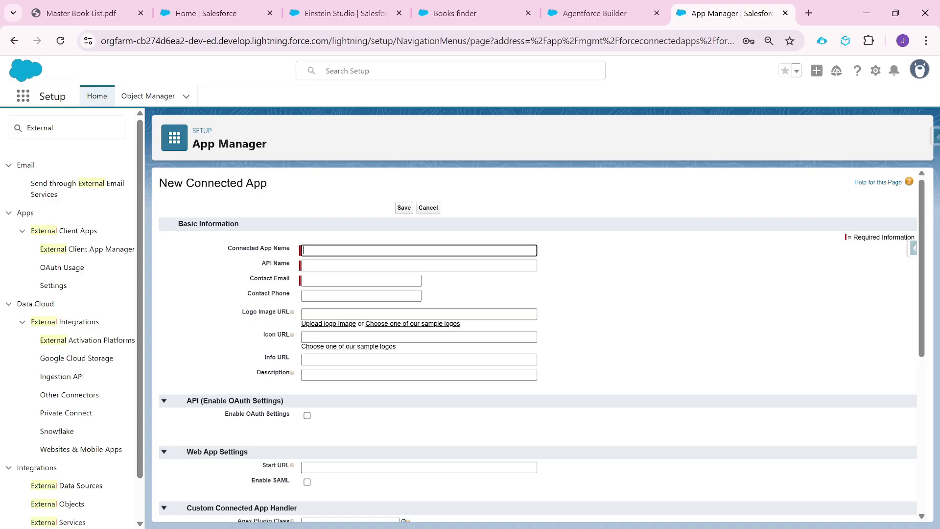
Name the connected app Headless Agent App, let its API name fill in, and enter the contact email.
click(330, 254)
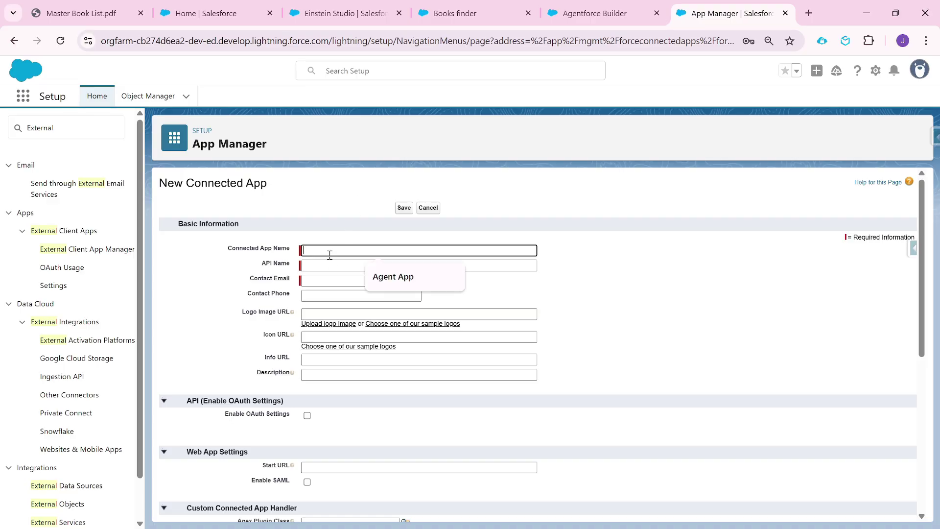
text(Headless Agent App)
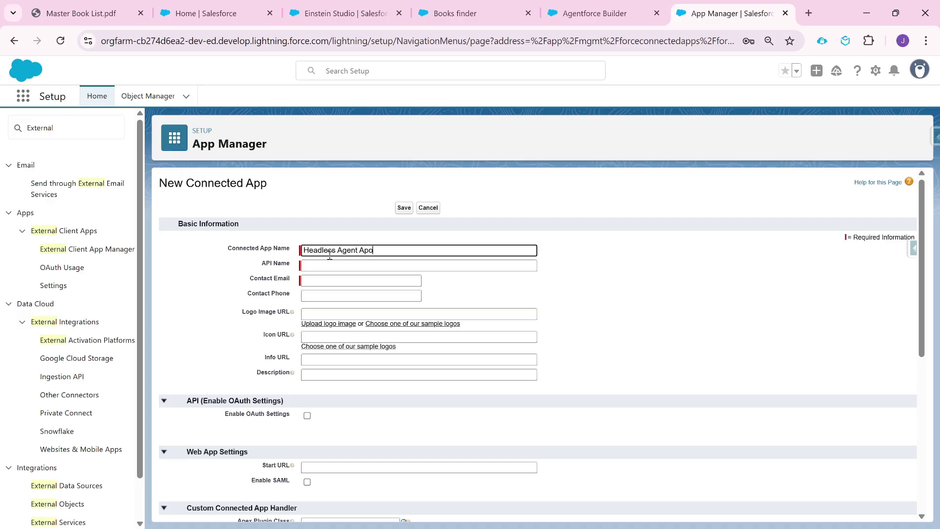
click(502, 290)
click(372, 284)
click(334, 283)
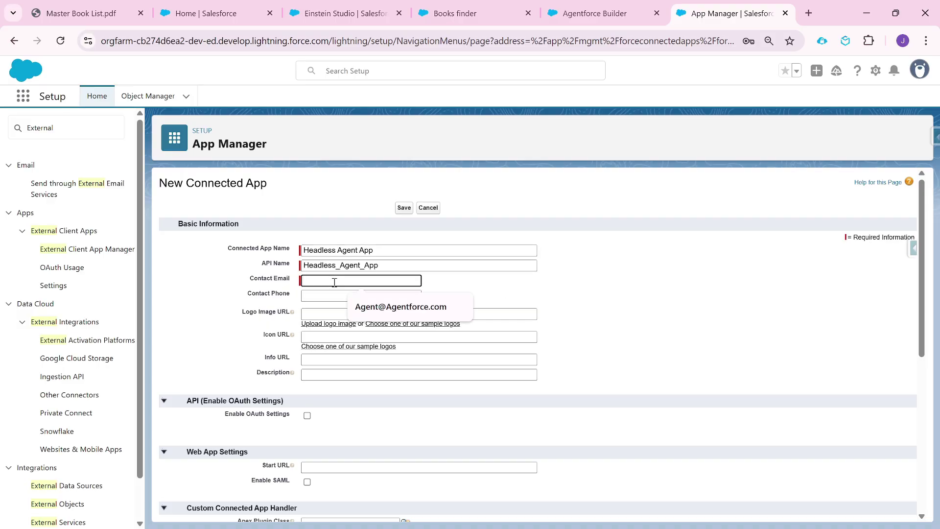
click(397, 306)
click(372, 283)
text(1.com)
scroll(451, 307, down, 1)
scroll(451, 308, down, 1)
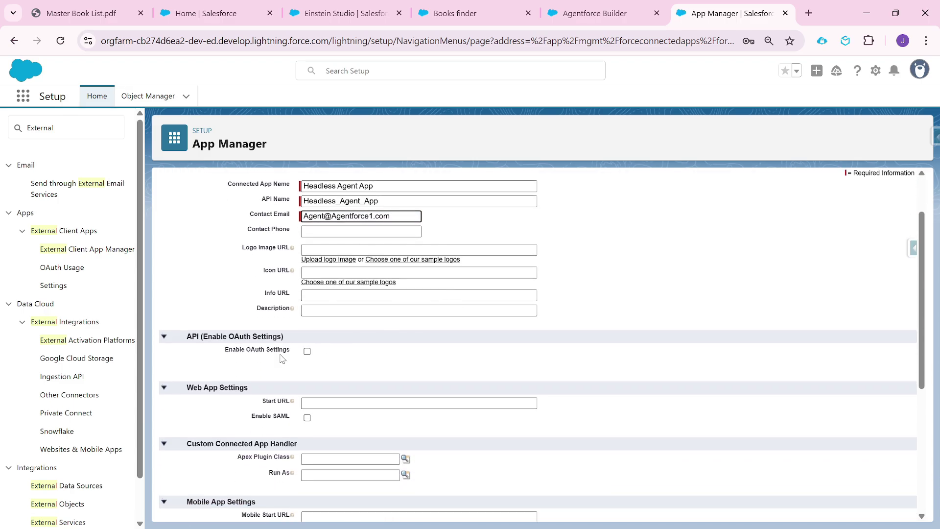
click(307, 352)
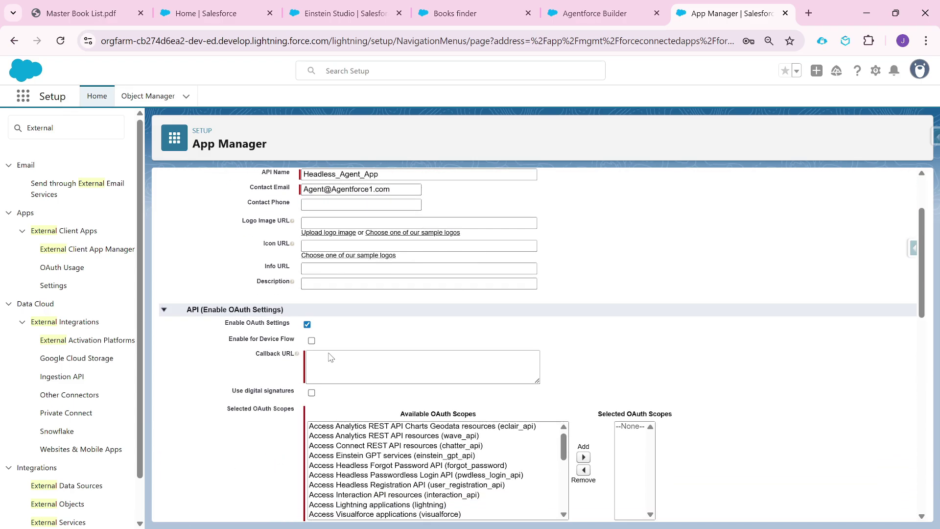
scroll(319, 343, down, 2)
click(325, 330)
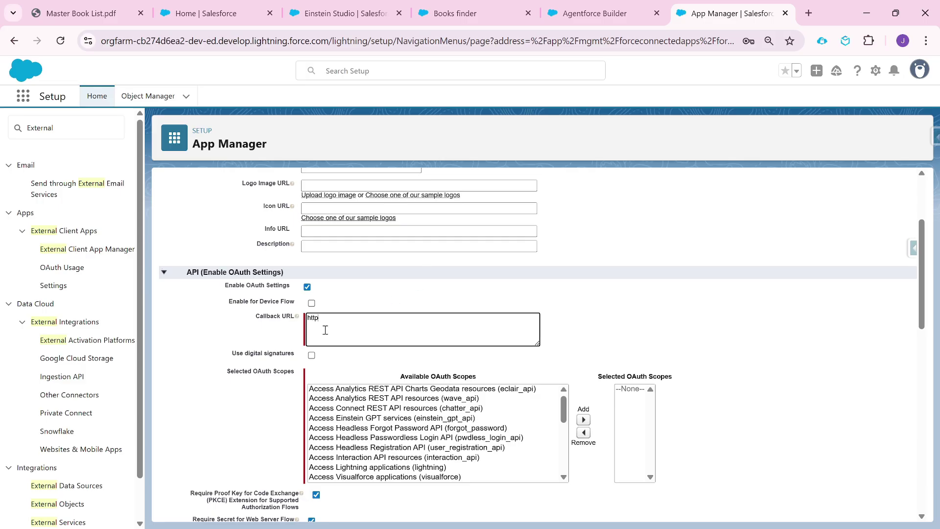
text(htpps://)
click(368, 336)
click(319, 320)
key(BackSpace)
text(t)
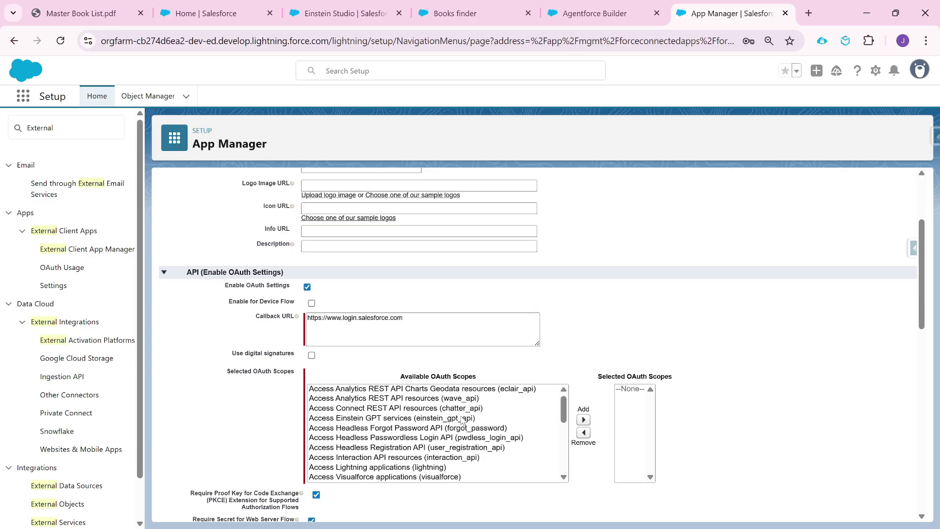
Add the OAuth scopes chatbot_api, sfap_api, api and refresh_token, offline_access to the connected app.
click(485, 417)
scroll(417, 435, down, 3)
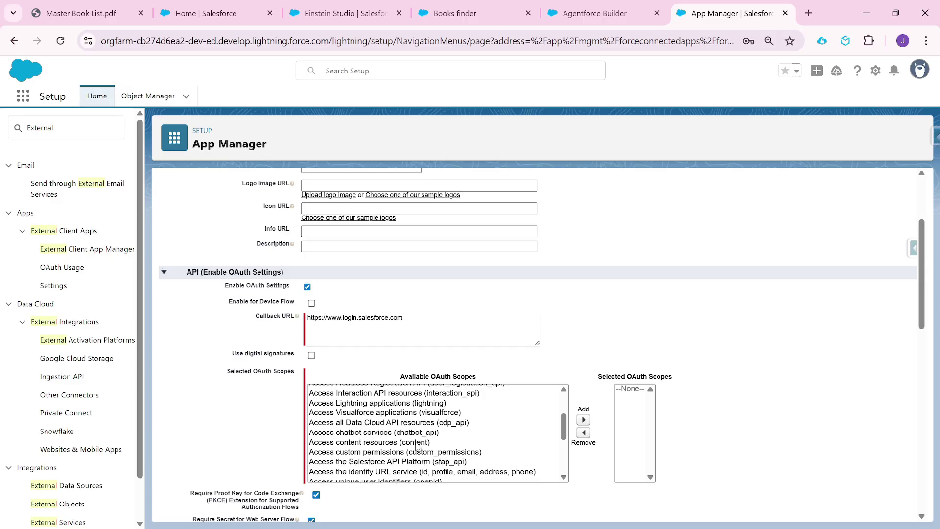
click(415, 434)
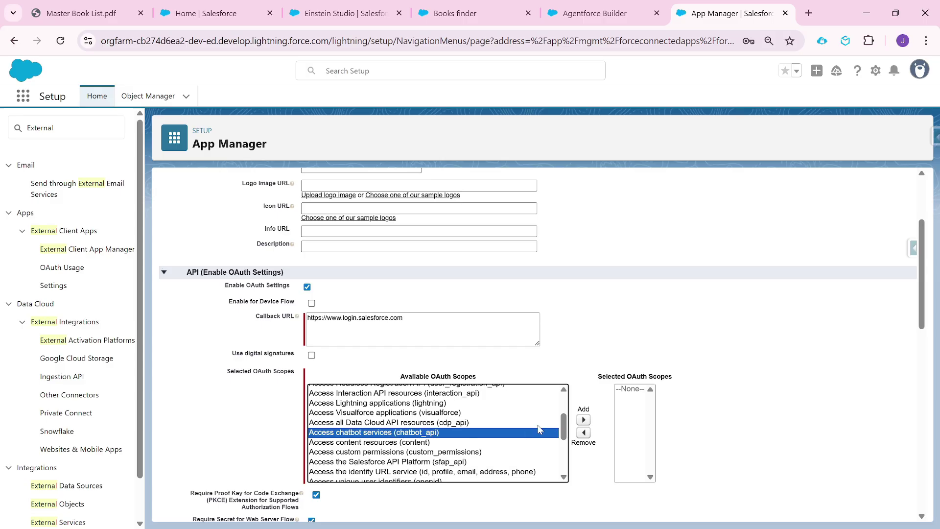
click(583, 420)
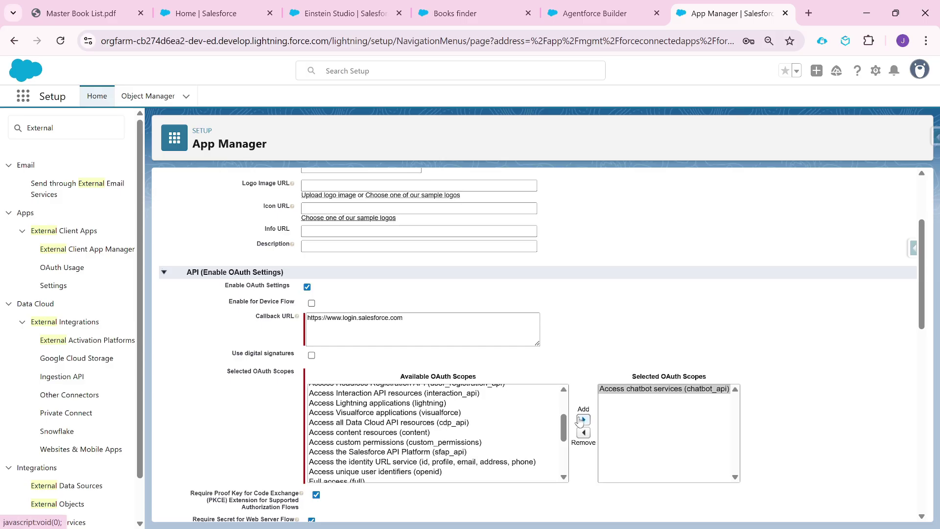
click(392, 453)
click(583, 419)
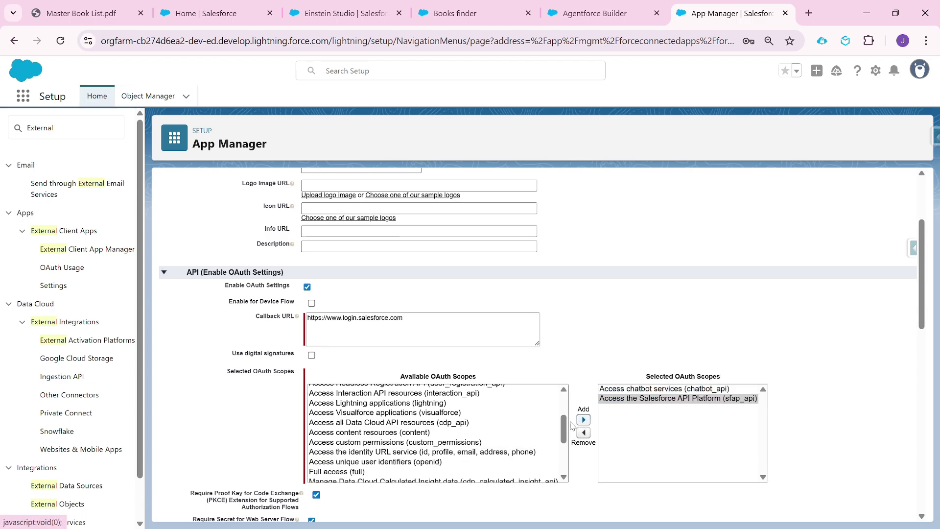
scroll(413, 442, down, 3)
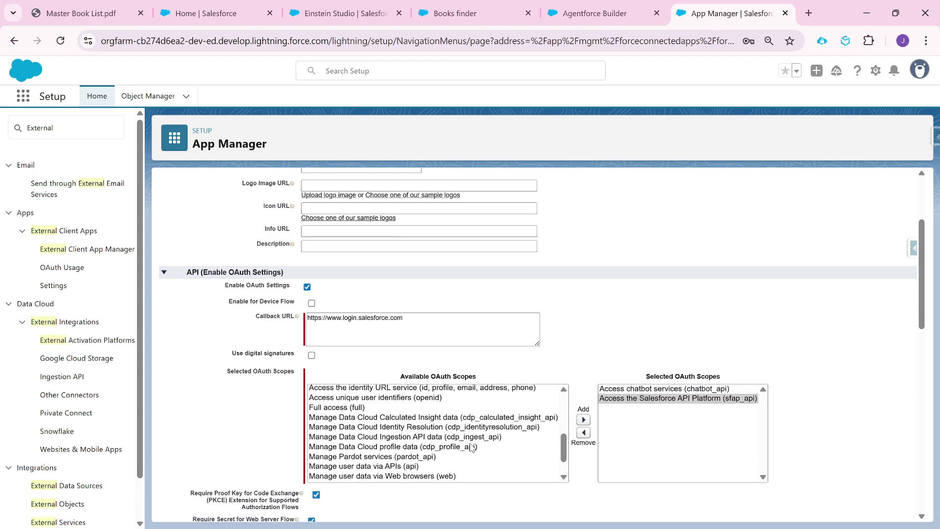
click(348, 467)
click(584, 420)
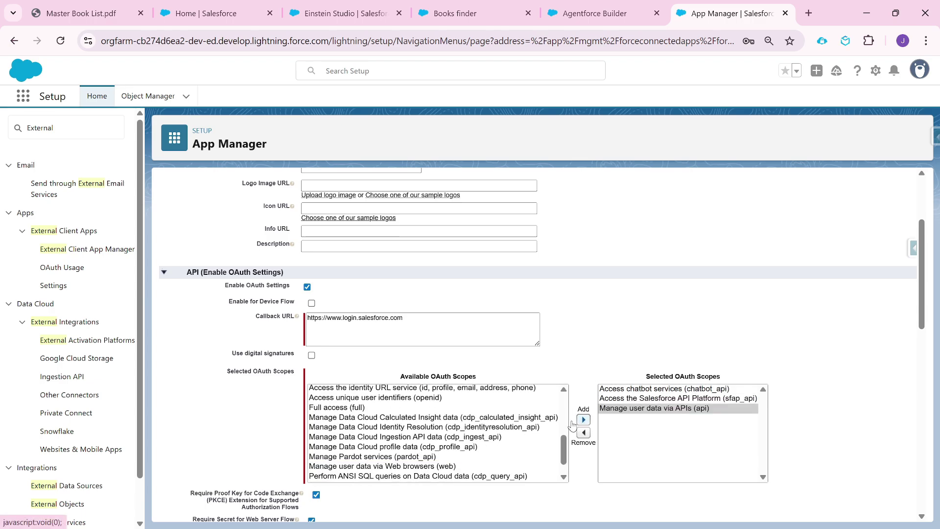
scroll(447, 443, down, 1)
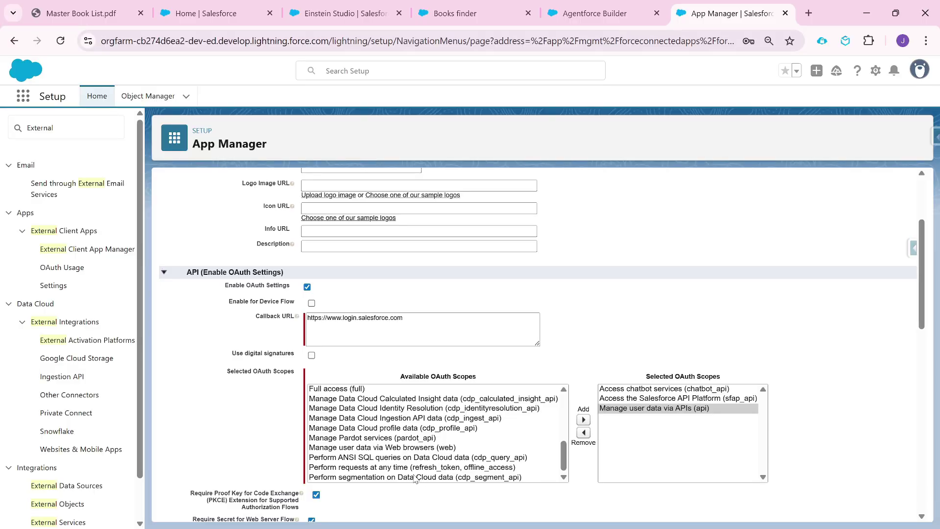
click(403, 467)
click(583, 420)
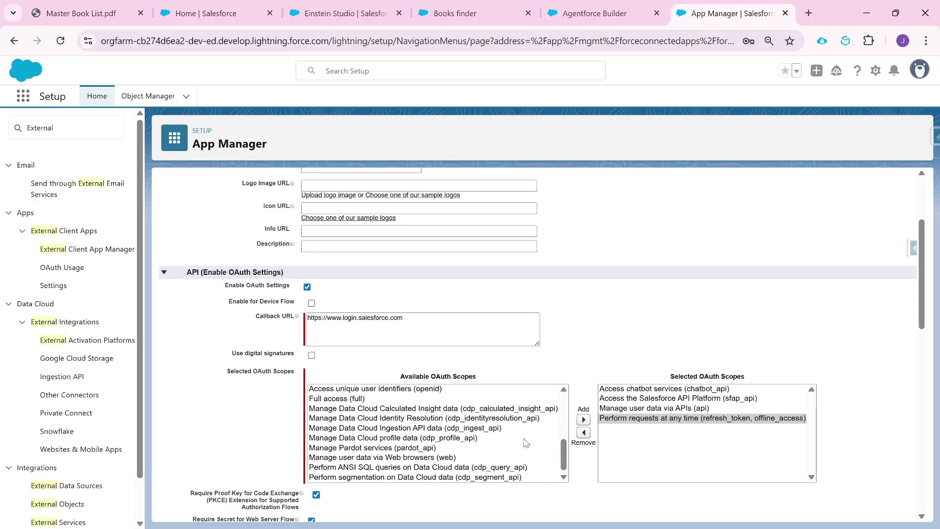
Turn off PKCE and both secret requirements, and enable the Client Credentials Flow and JWT-based access tokens for named users.
scroll(601, 386, down, 2)
scroll(601, 386, down, 2)
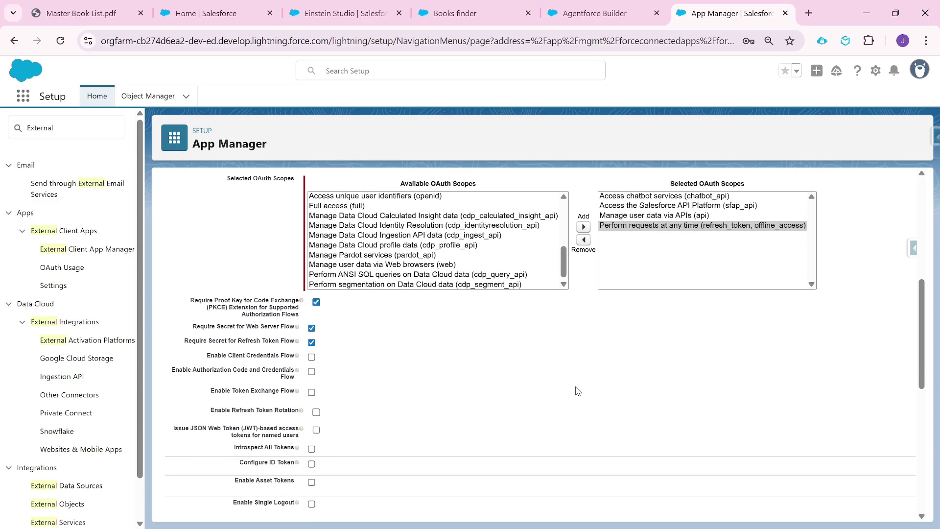
click(316, 302)
click(312, 328)
click(311, 343)
click(312, 357)
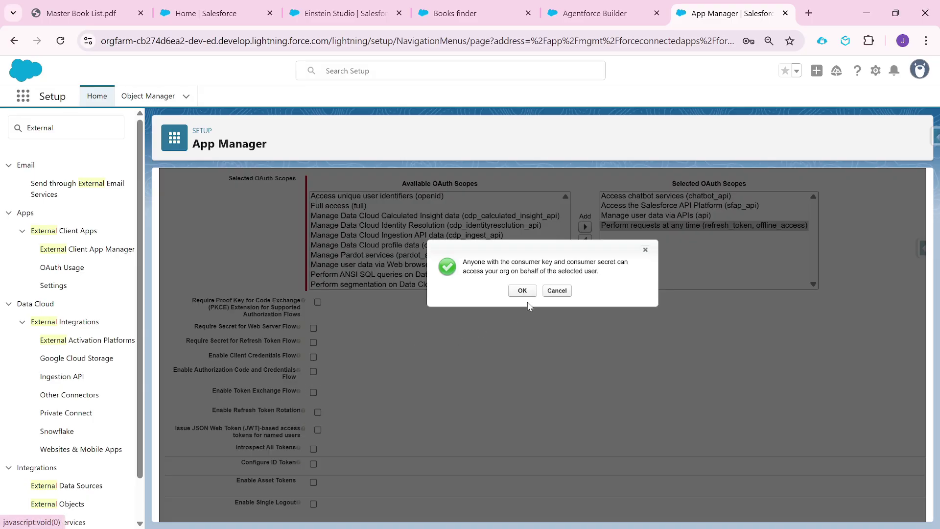
click(525, 291)
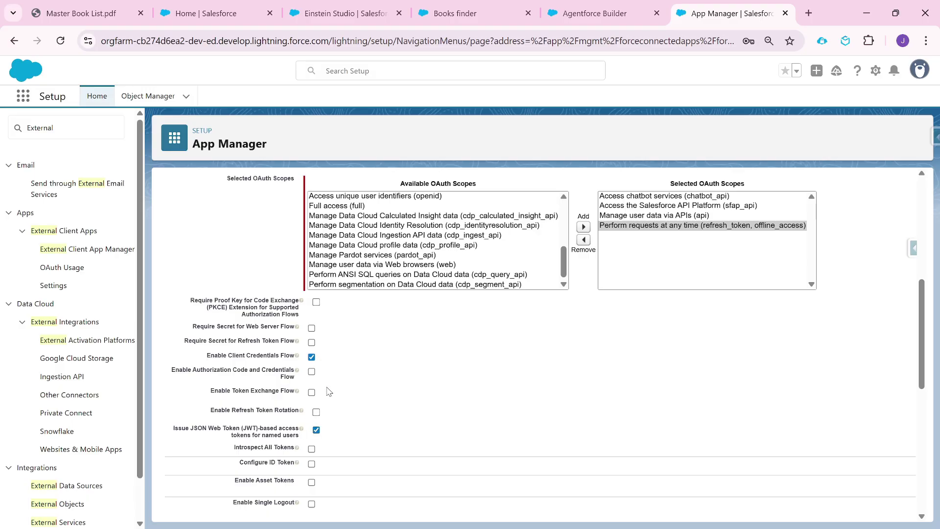
Save the new connected app, accept the notice, and open the app's management page with its policies.
scroll(338, 406, down, 8)
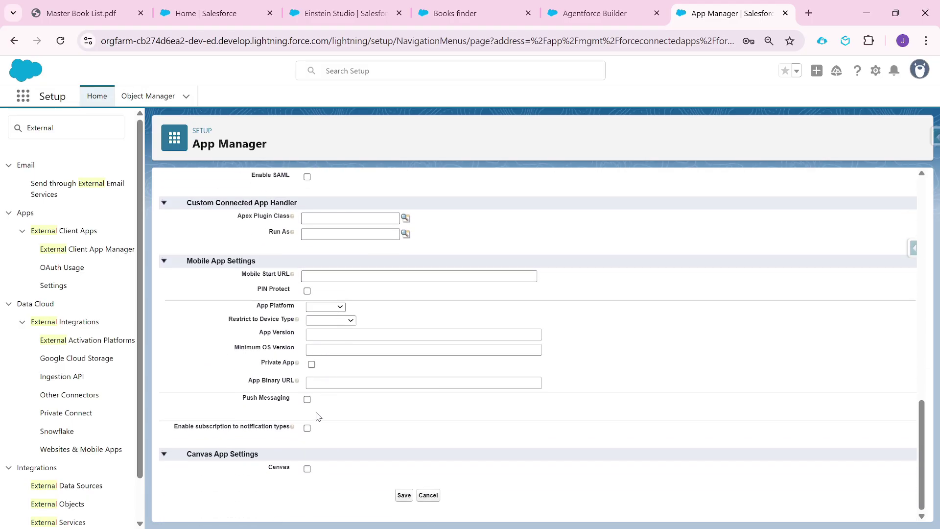
scroll(308, 420, up, 5)
scroll(309, 420, up, 10)
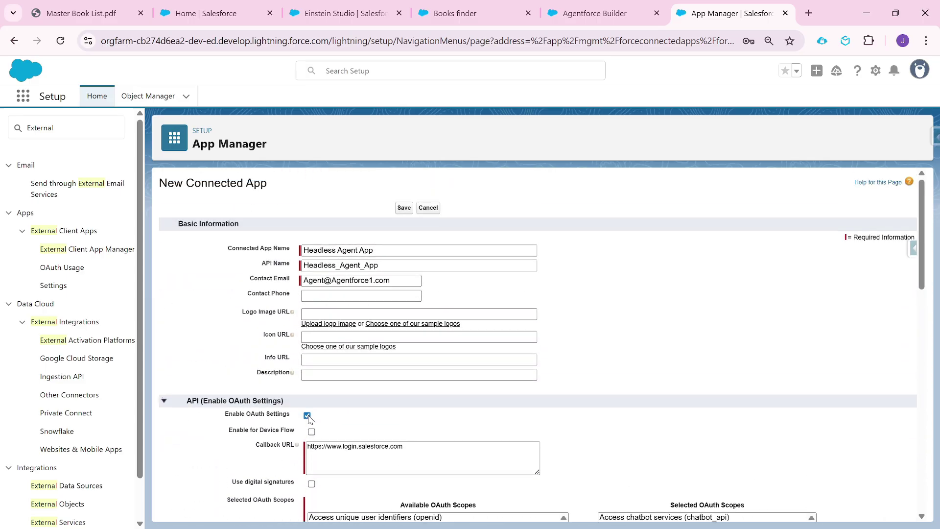
click(405, 208)
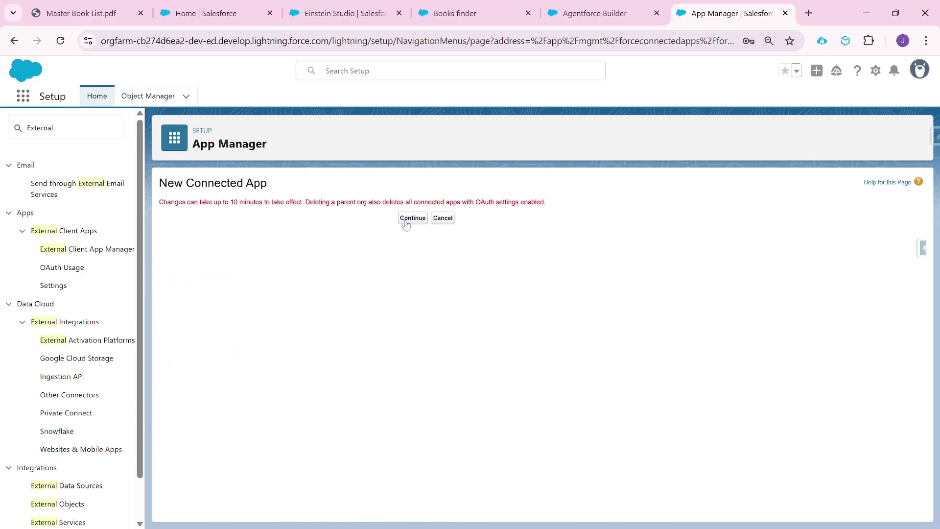
click(412, 218)
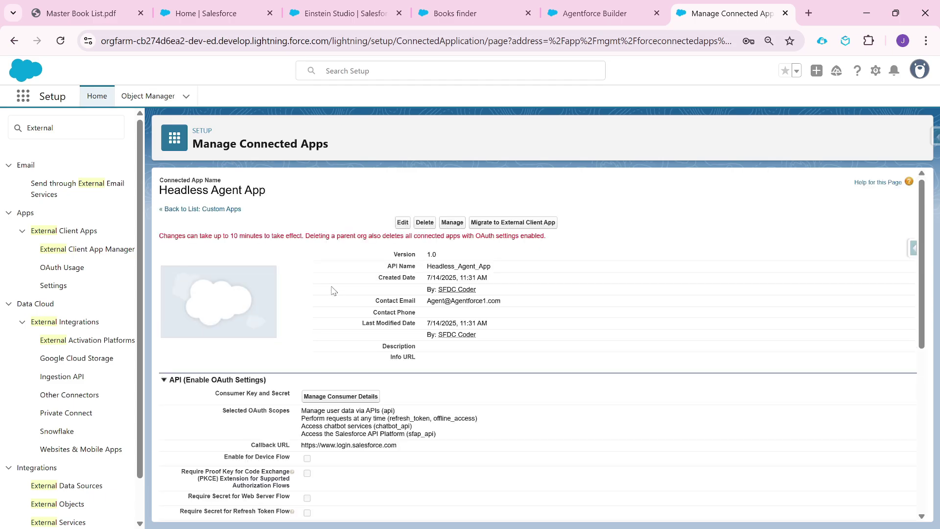
click(453, 223)
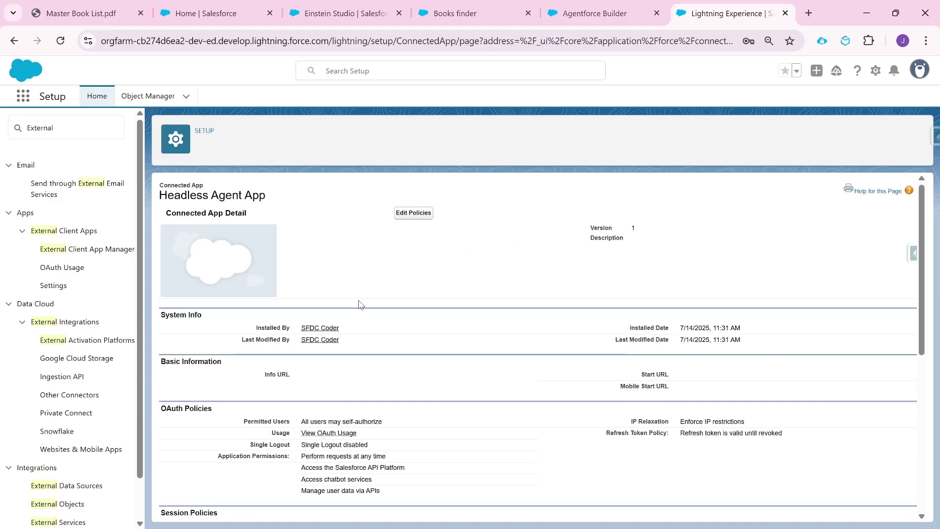
Edit the connected app's policies to run the Client Credentials Flow as the user with the CEO role, and save.
scroll(367, 316, down, 2)
scroll(392, 299, up, 2)
click(414, 213)
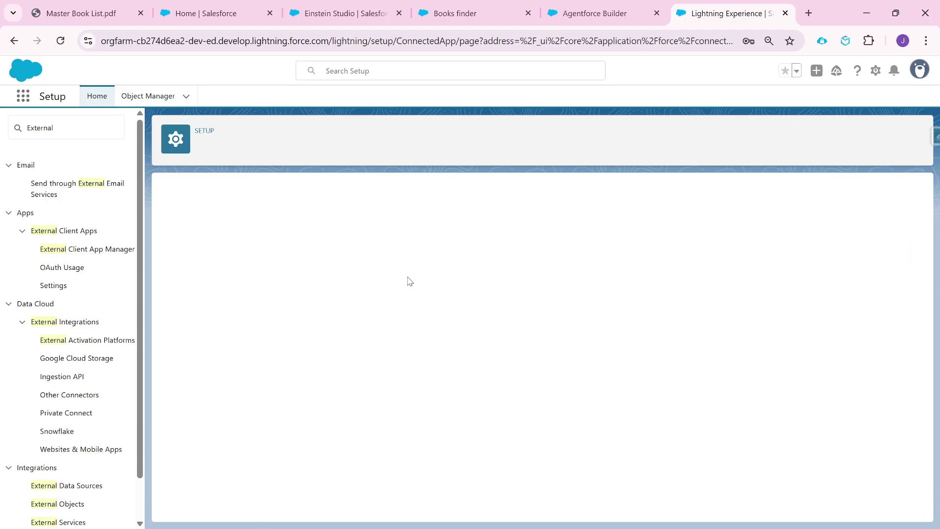
scroll(310, 368, down, 2)
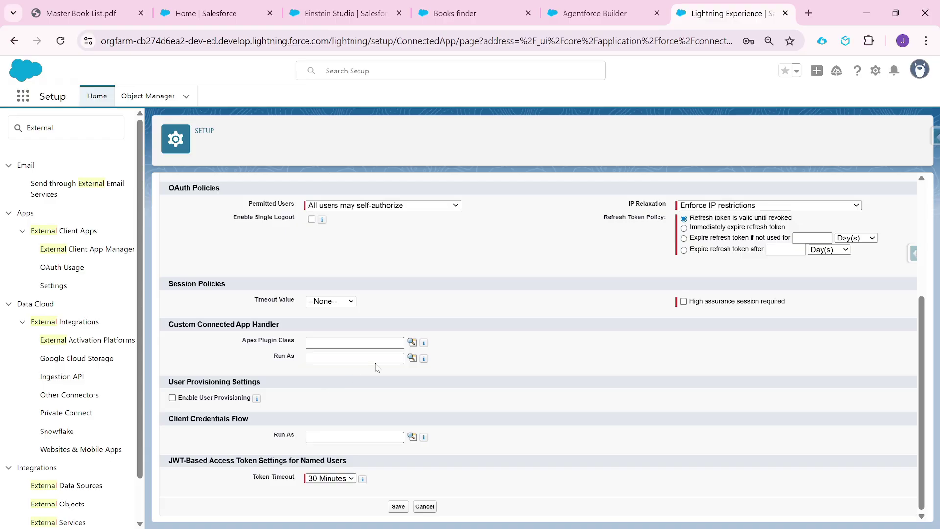
click(325, 437)
click(412, 436)
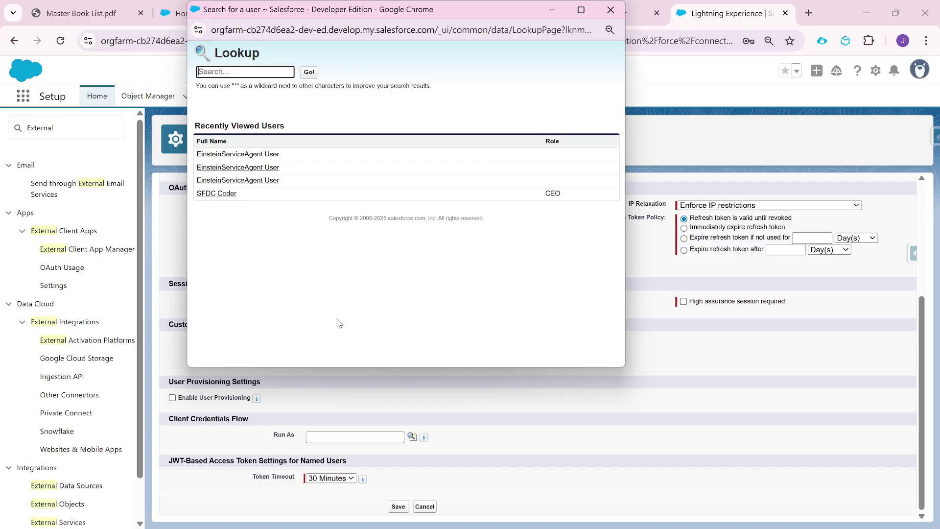
click(216, 194)
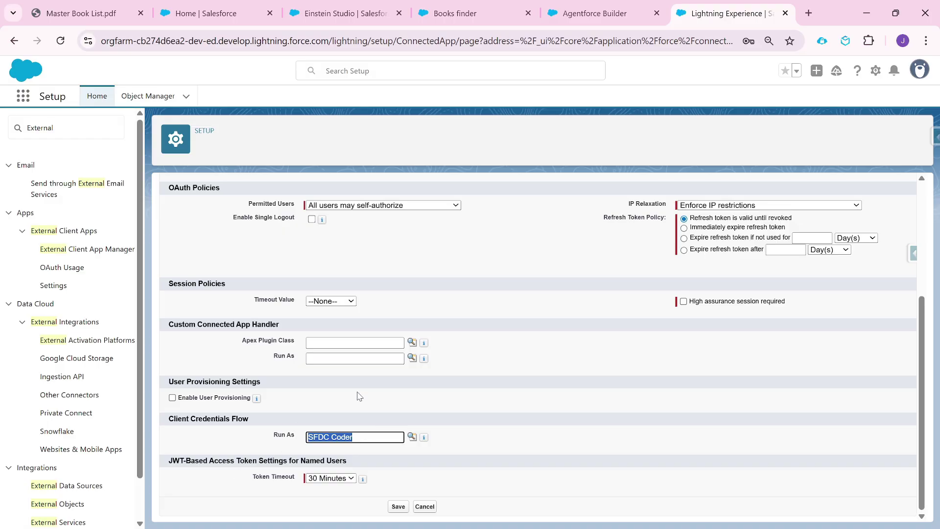
click(398, 507)
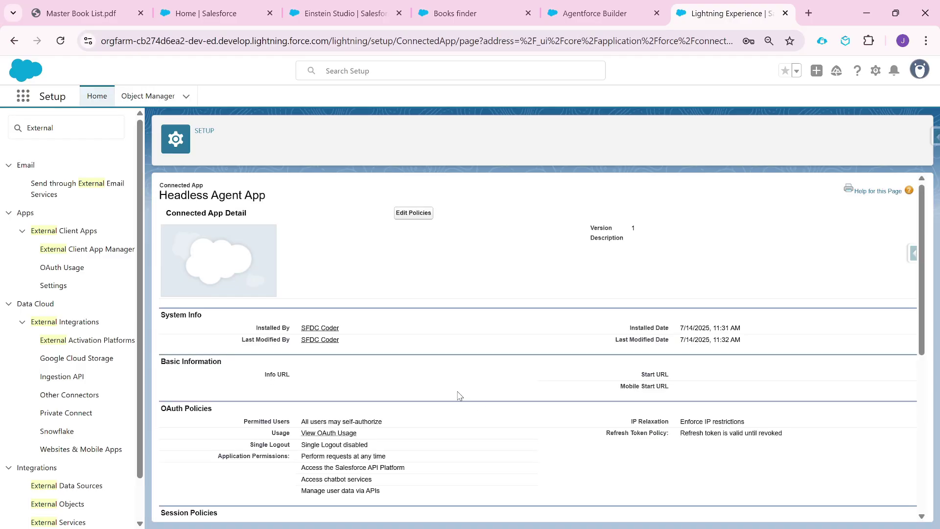
Find the App Manager in Setup and view the details of the Headless Agent App, the most recently modified app.
click(67, 131)
key(ctrl+a)
text(App ma)
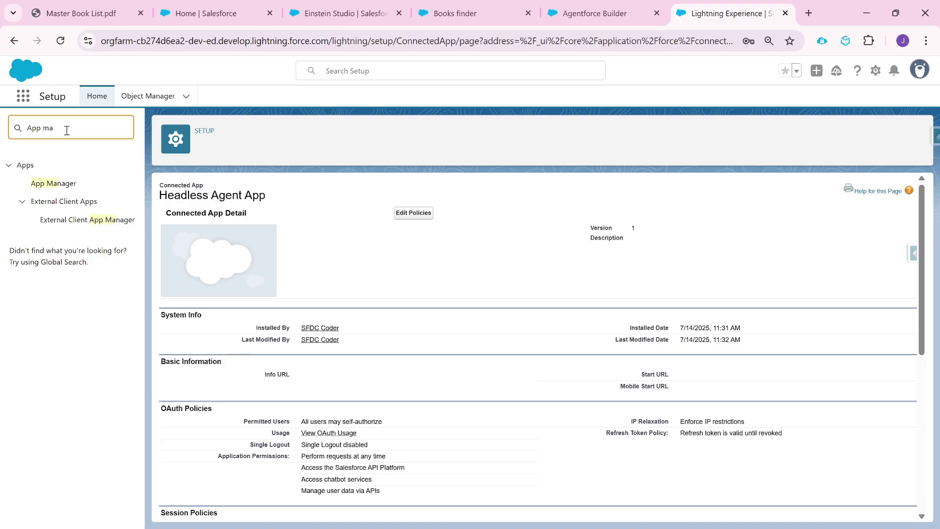
click(54, 183)
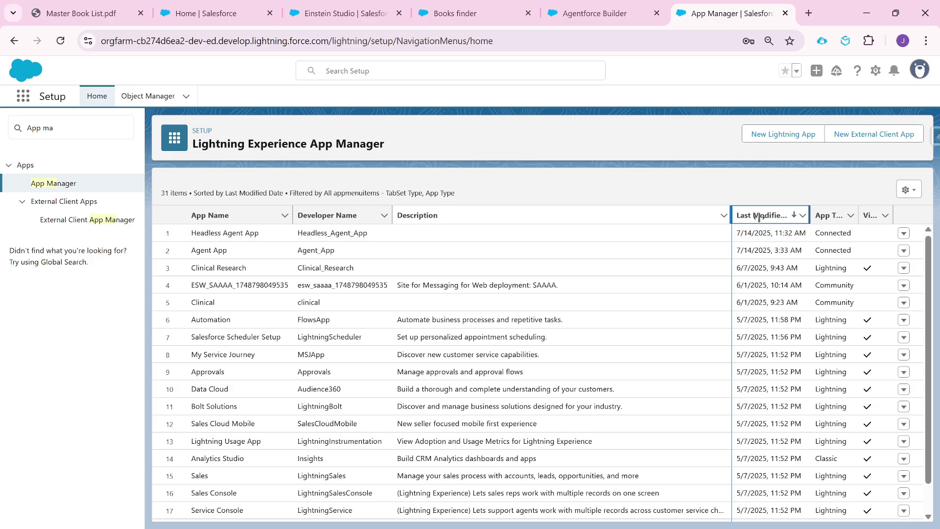
click(904, 233)
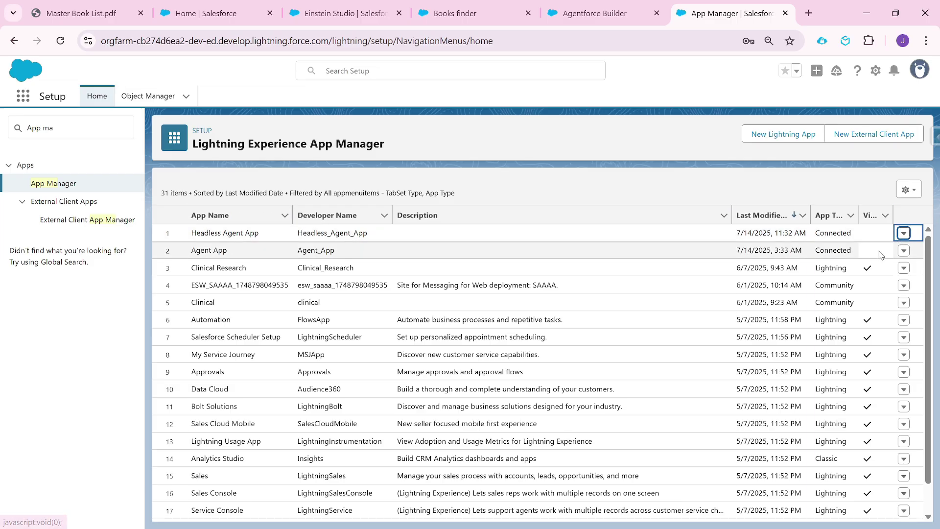
click(904, 235)
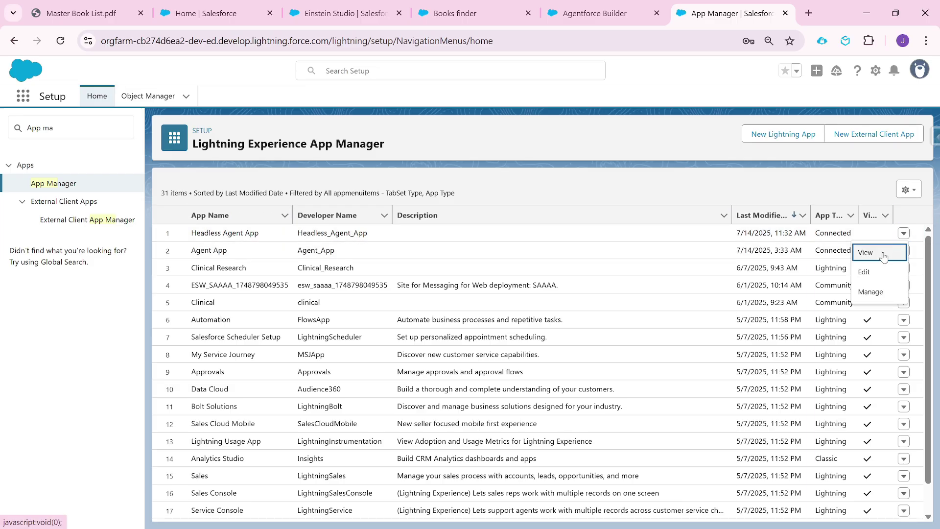
click(883, 256)
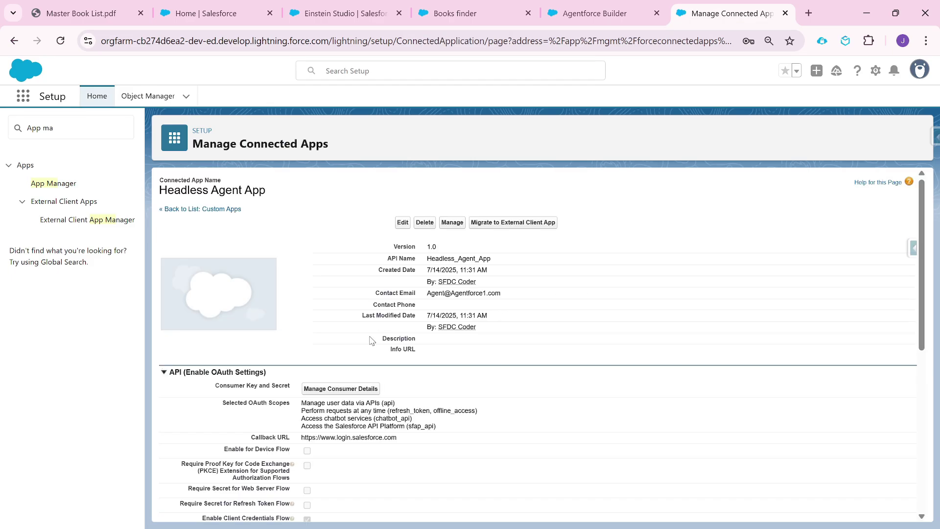
Open the app's consumer details and verify identity with the emailed verification code.
scroll(343, 304, down, 3)
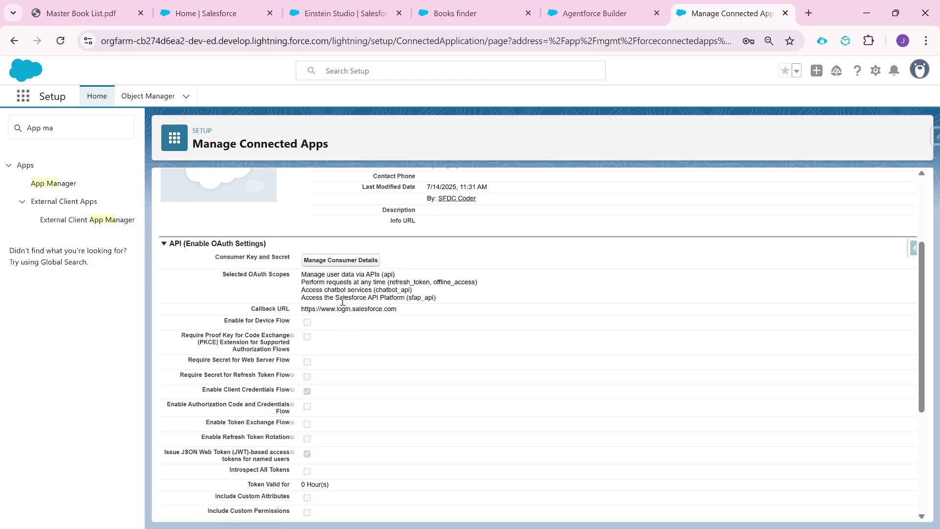
click(330, 262)
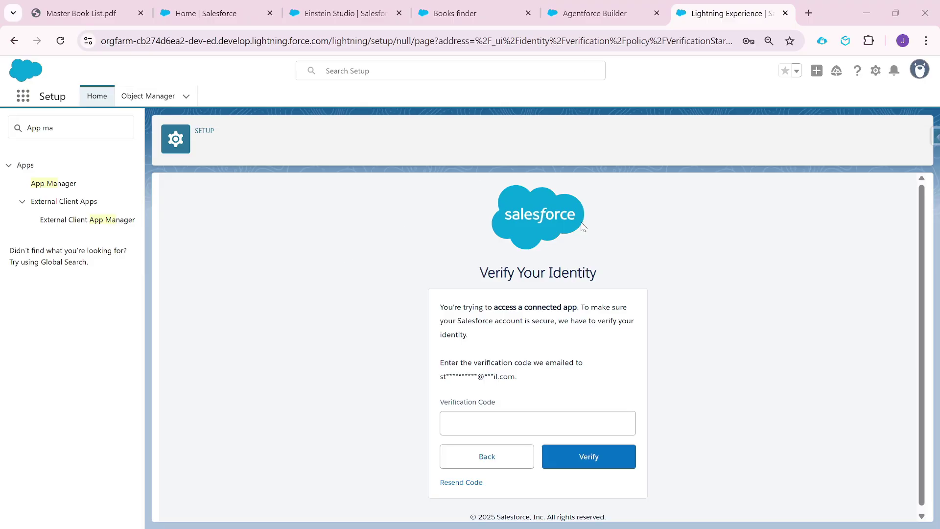
click(495, 425)
key(ctrl+v)
click(589, 455)
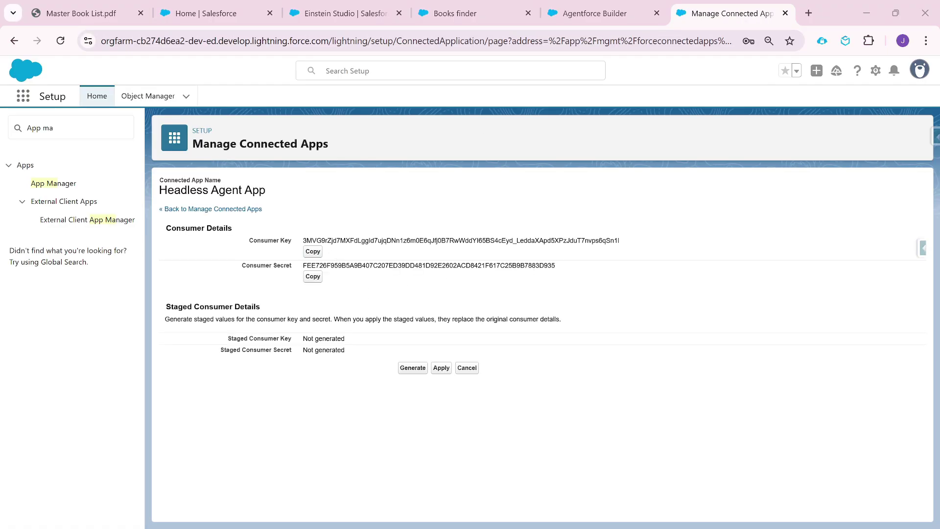
Copy the consumer key and the consumer secret one after the other, switching to the other window after each copy.
click(314, 253)
key(alt+Tab)
click(310, 278)
key(alt+Tab)
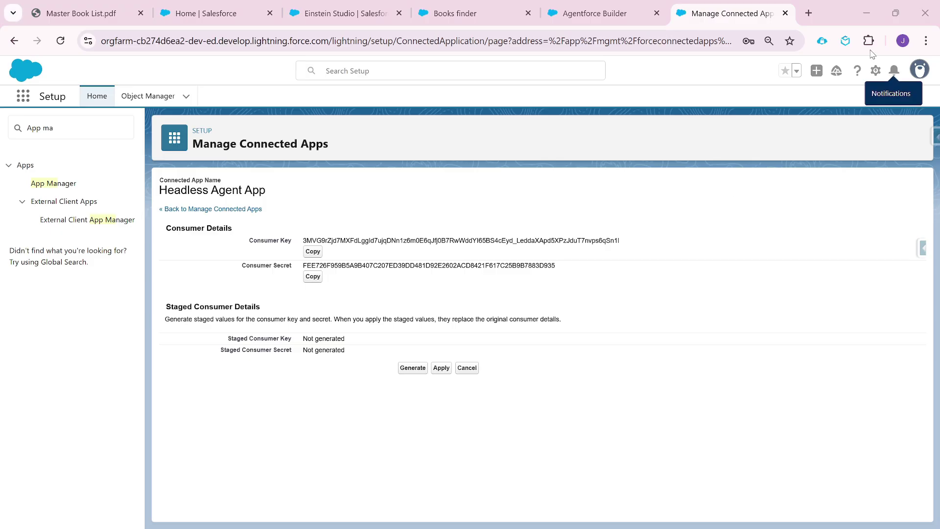
Close the consumer details page and reopen the Headless Agent App's details, starting from New Connected App in the Add external app dialog.
click(787, 15)
click(785, 14)
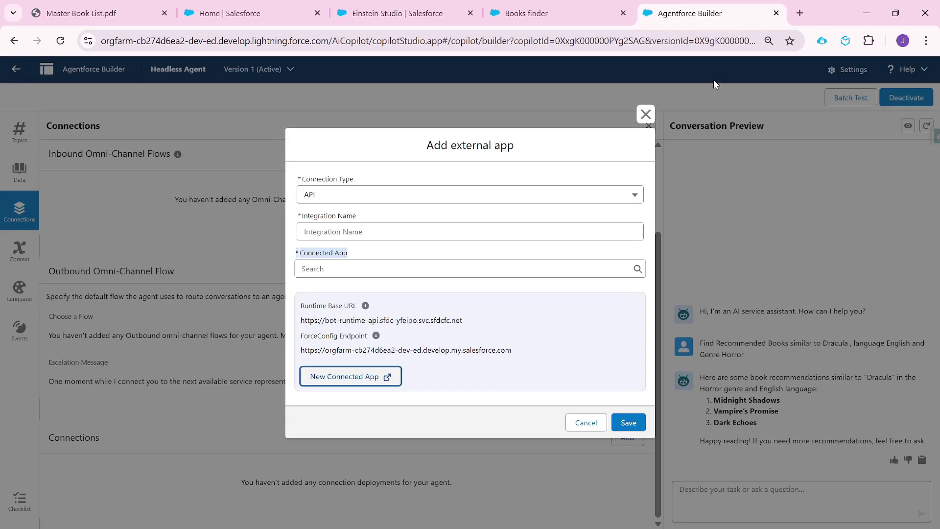
click(368, 375)
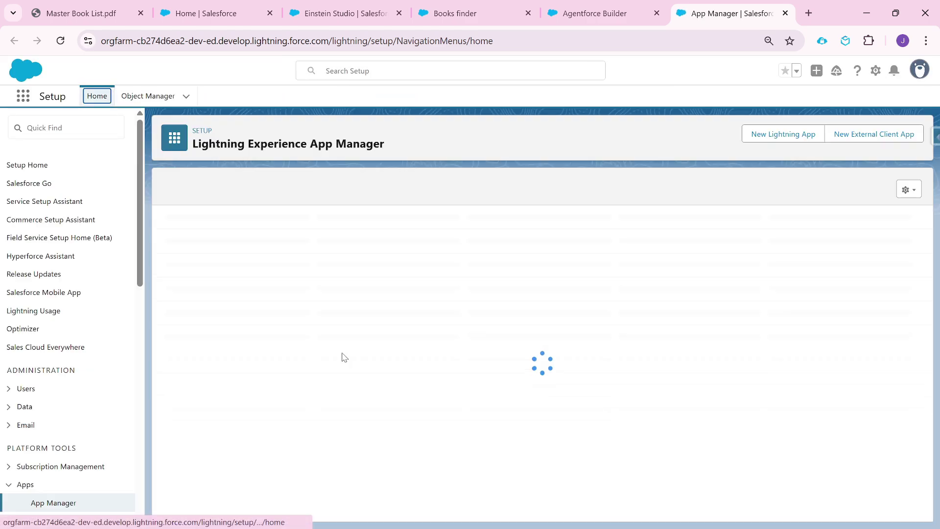
click(722, 218)
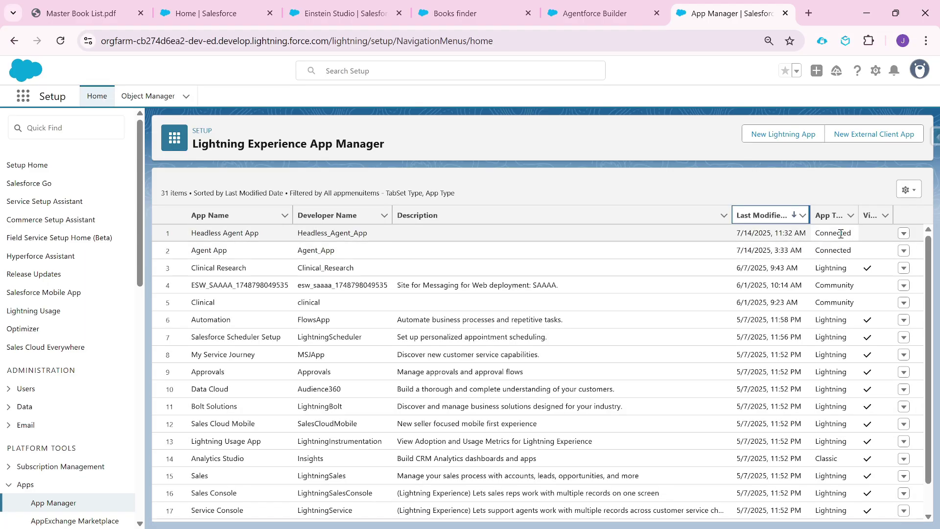
click(903, 233)
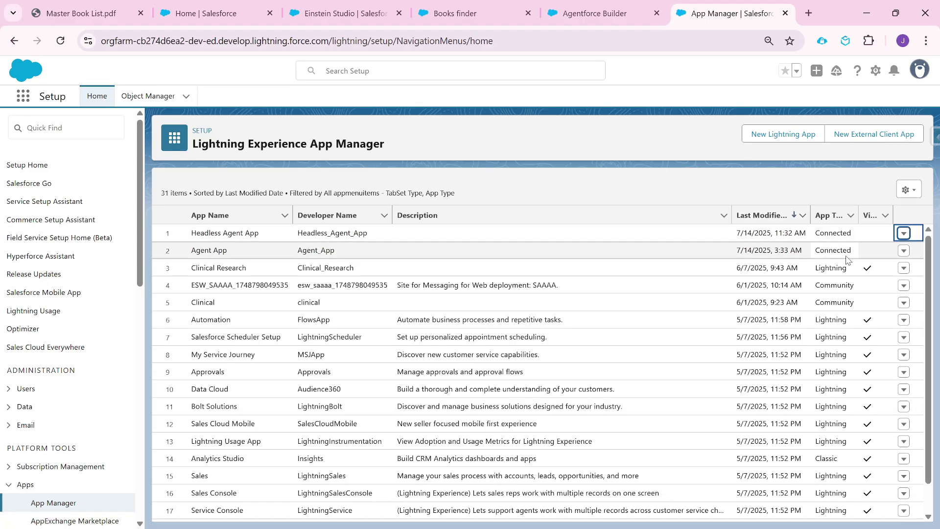
click(904, 235)
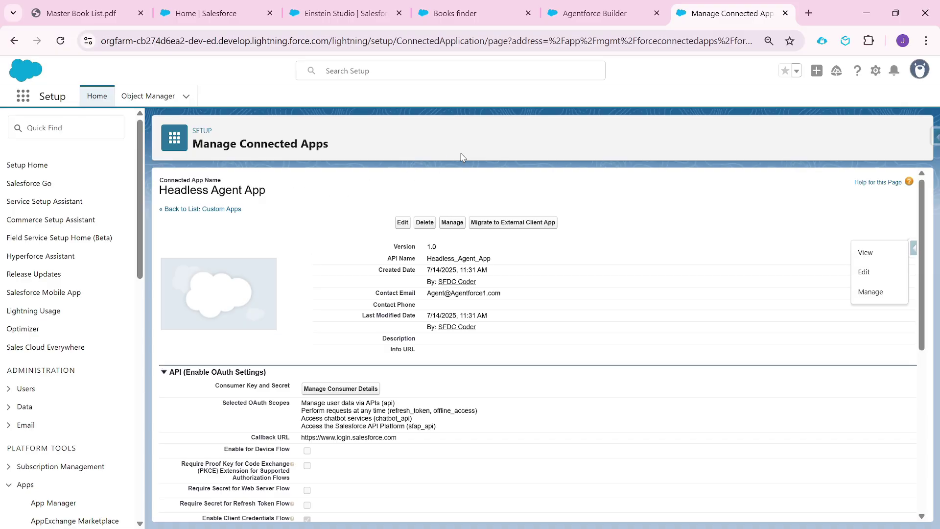
Back in Agentforce Builder, save the API connection with integration name Headless App and connected app Headless Agent App.
click(593, 13)
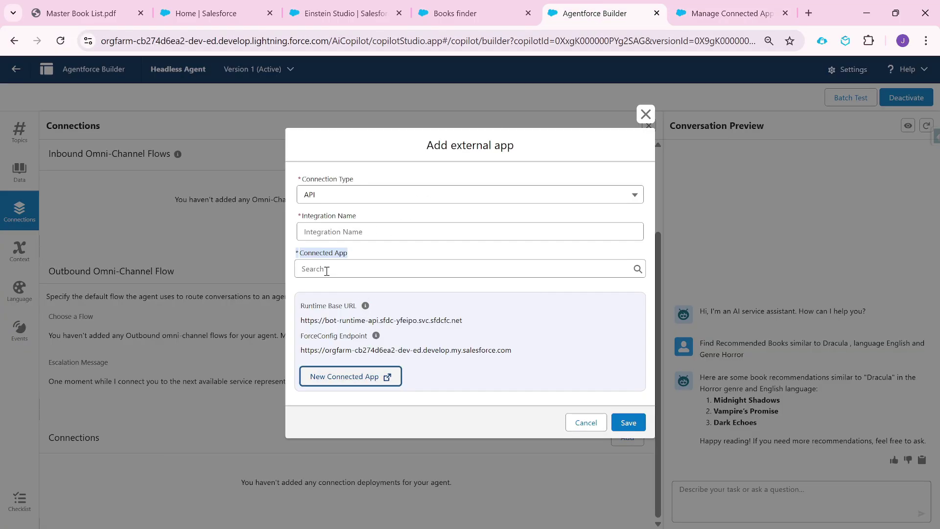
click(324, 232)
text(Headless )
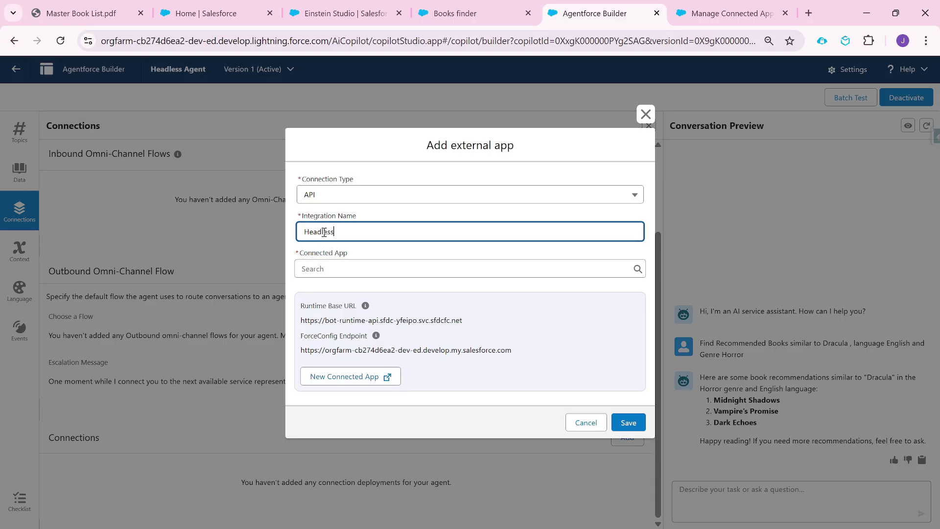
text(App)
click(345, 268)
text(Head)
click(344, 285)
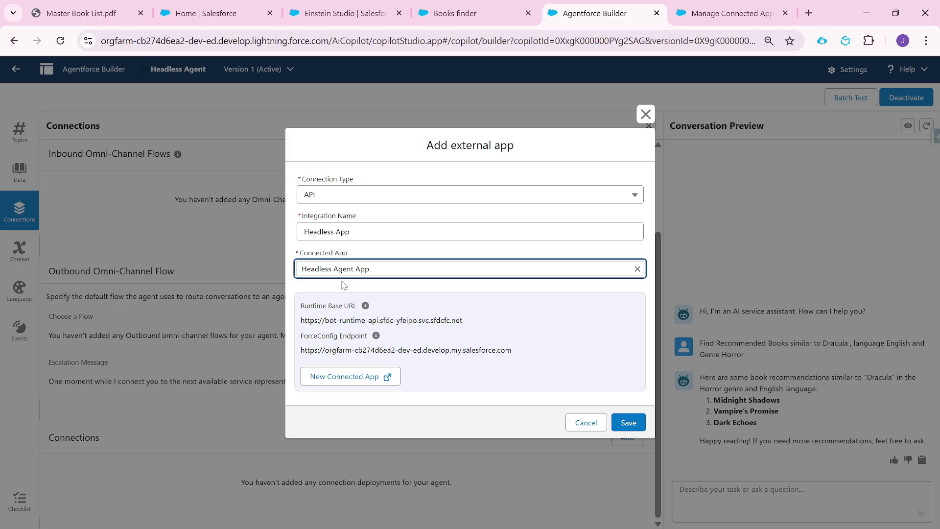
click(631, 424)
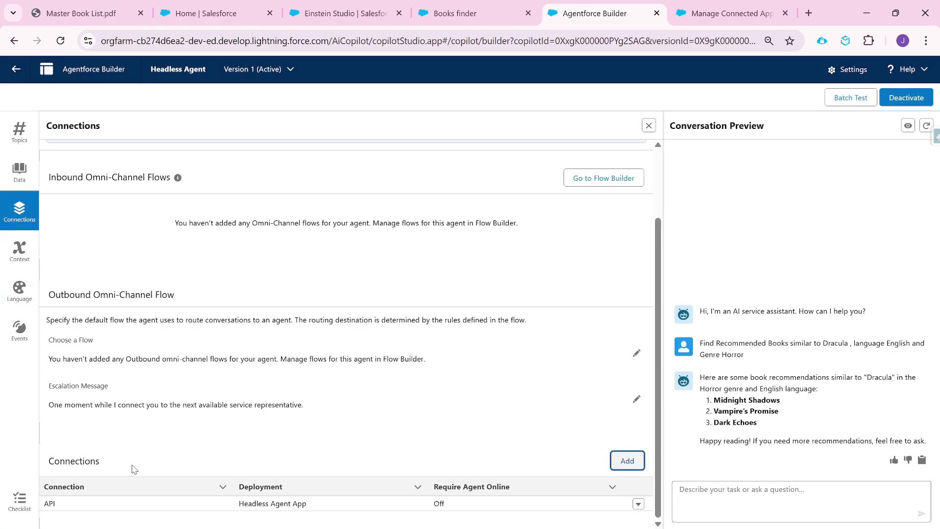